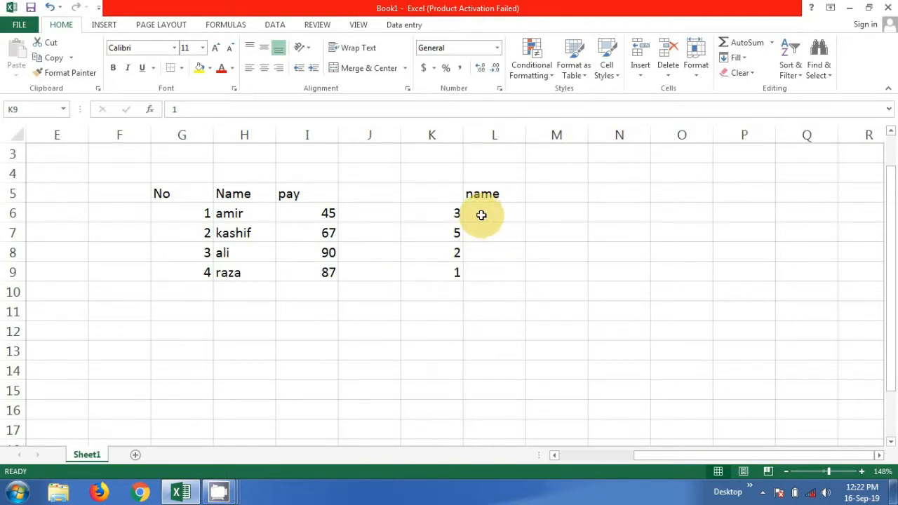
Step: Enter =VLOOKUP(K6,G5:I9,2,FALSE) in cell L6 to look up the name for the number in K6
click(481, 217)
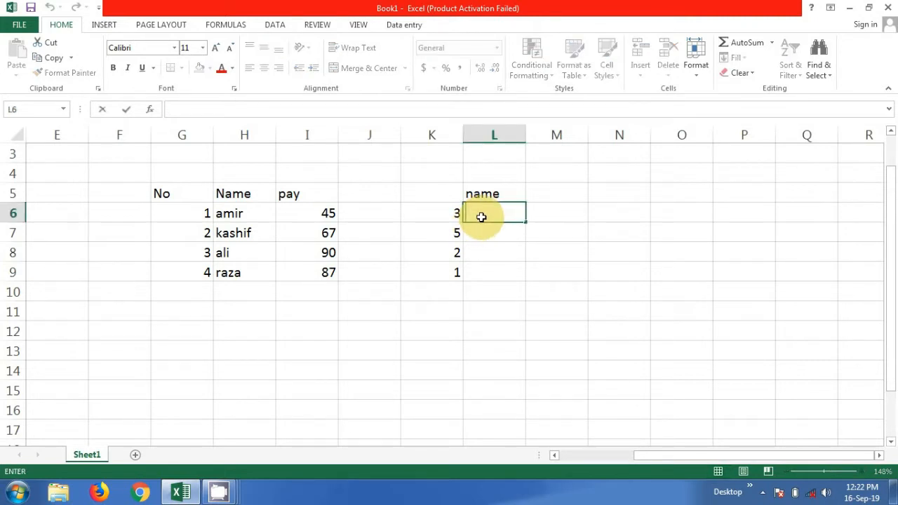
text(=)
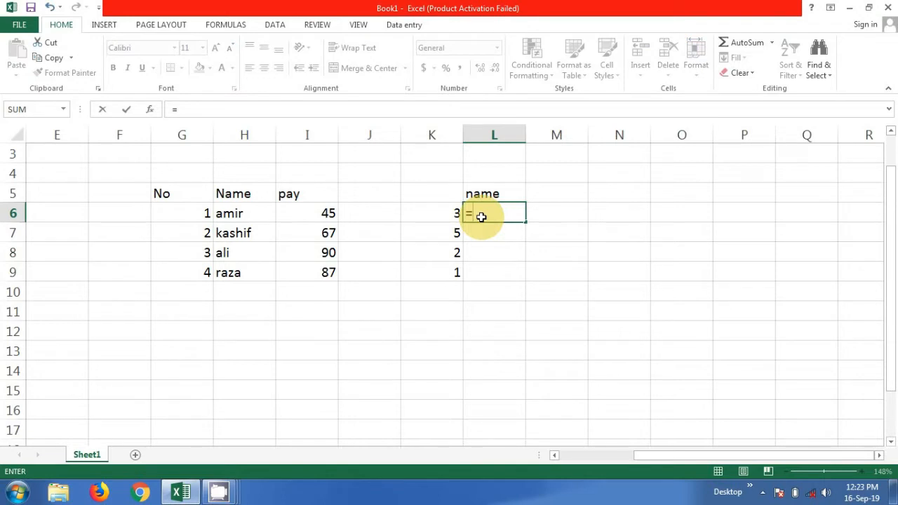
text(vl)
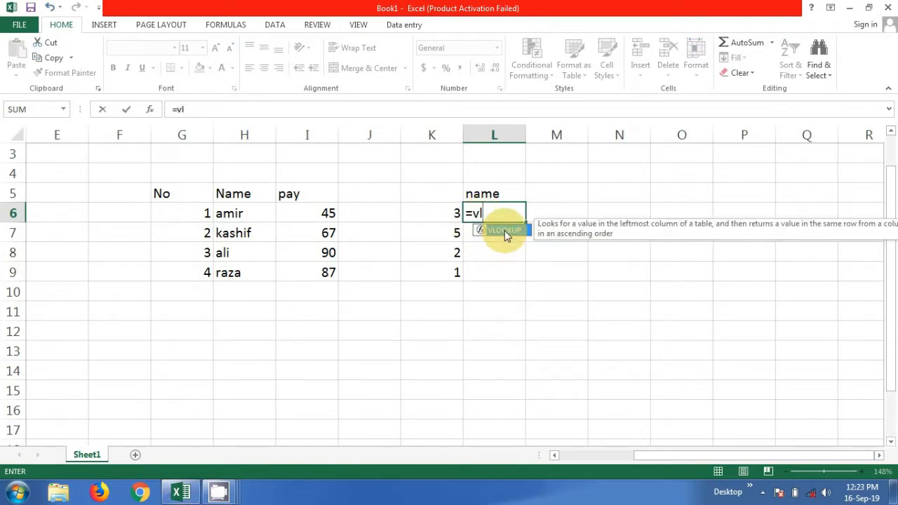
double_click(505, 230)
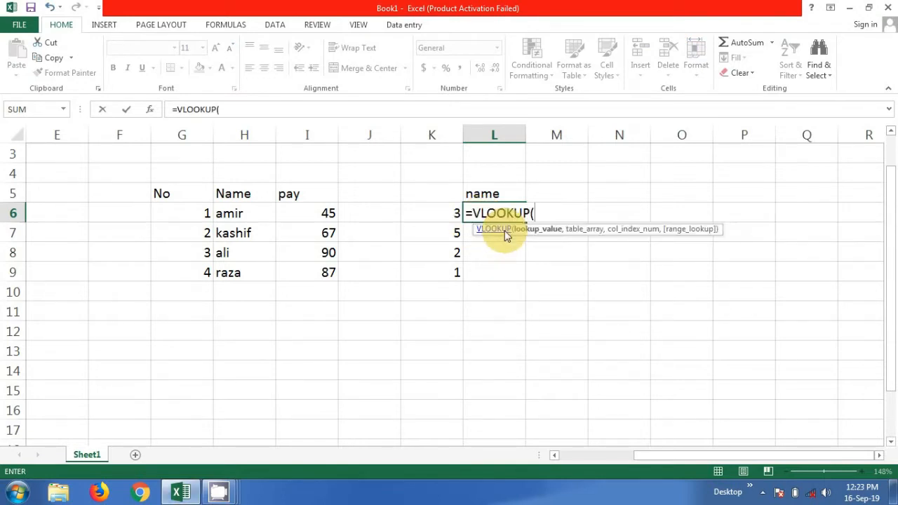
click(455, 220)
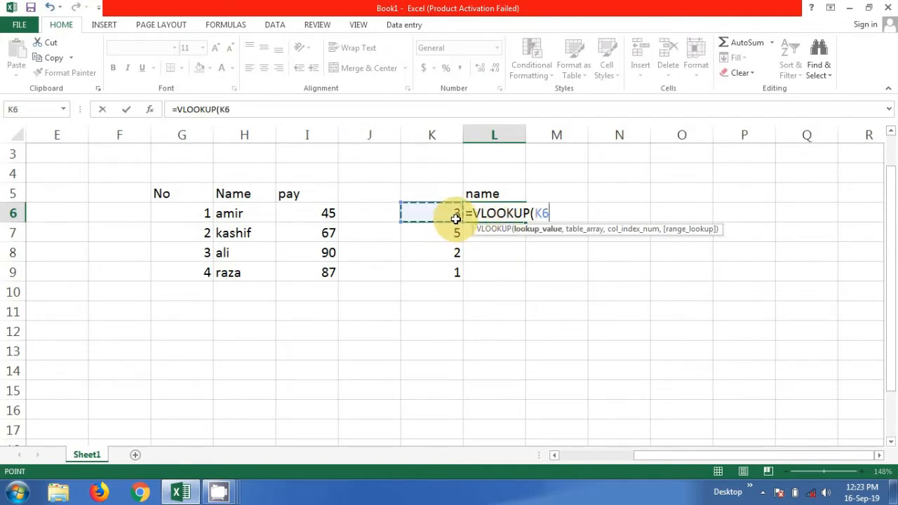
text(,)
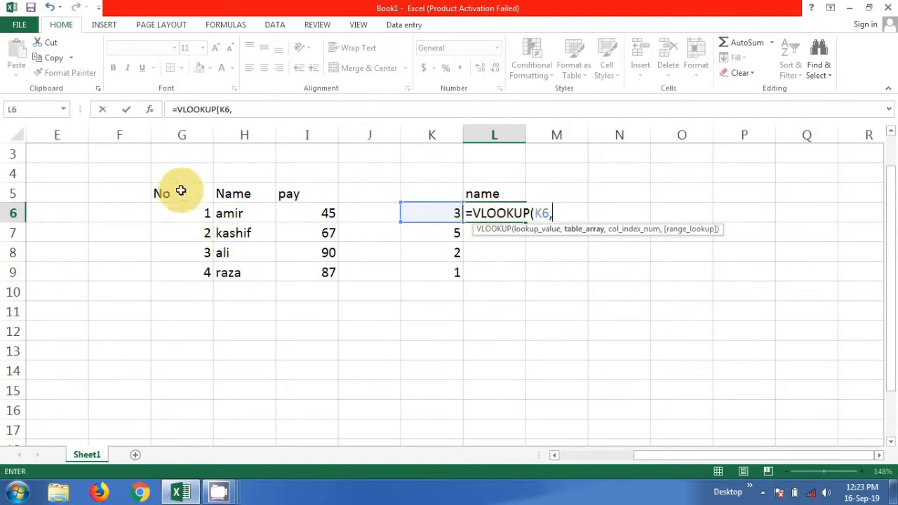
drag(174, 185, 303, 270)
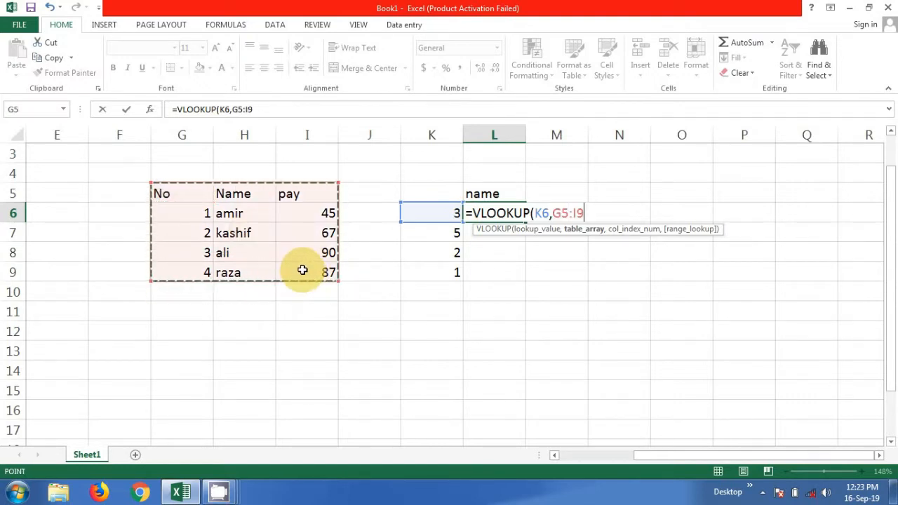
text(,)
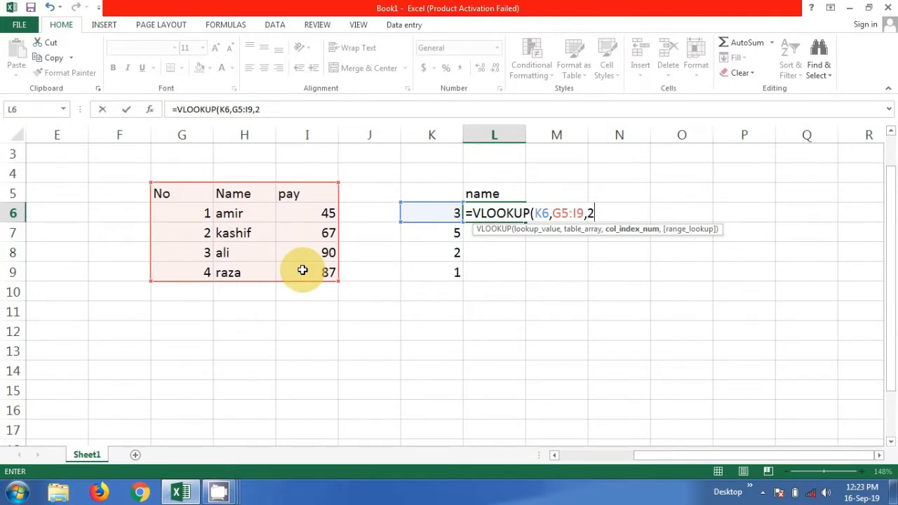
text(2,)
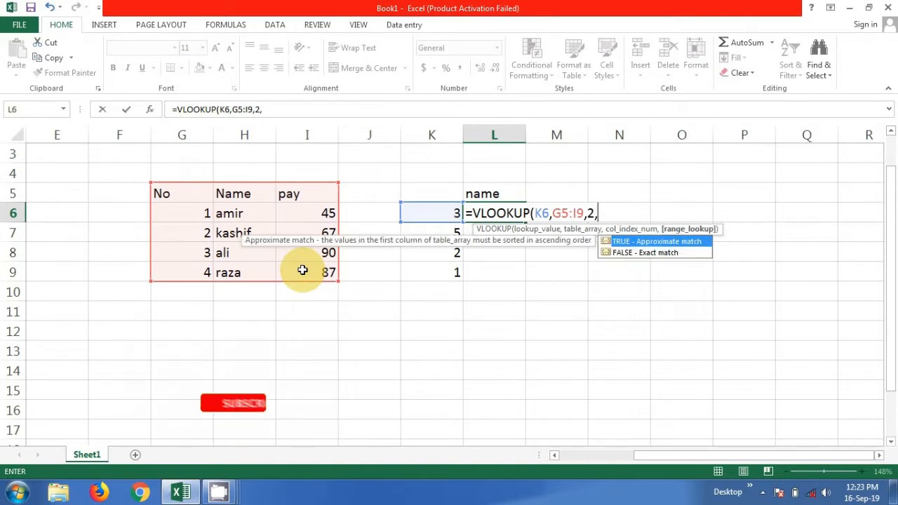
double_click(635, 253)
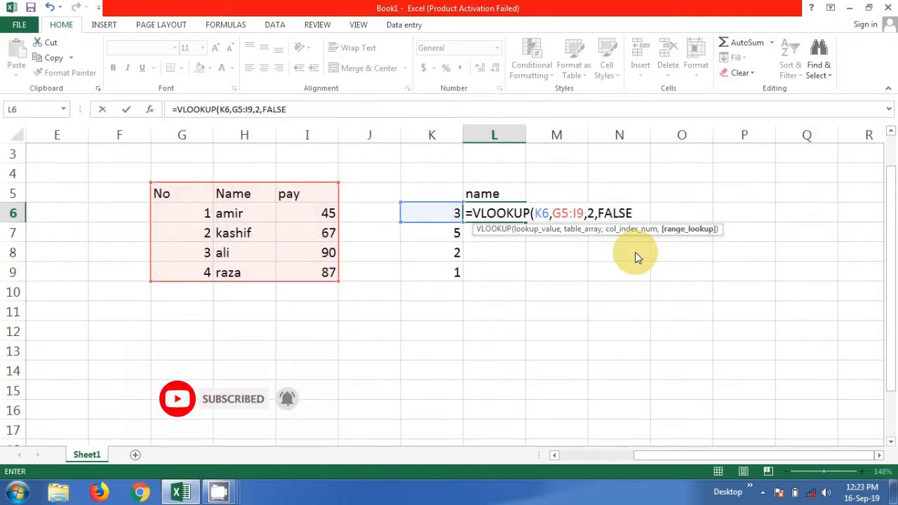
key(Return)
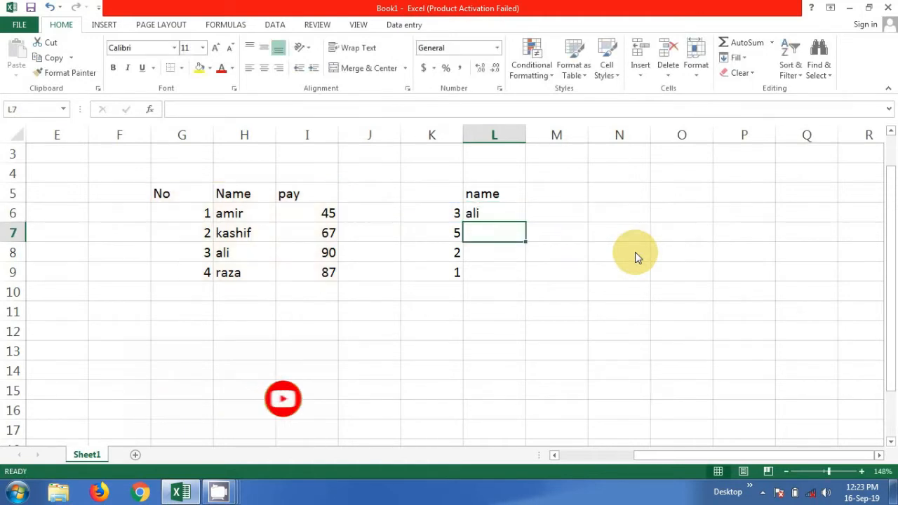
Step: Fill the VLOOKUP formula from L6 down through L9
click(512, 211)
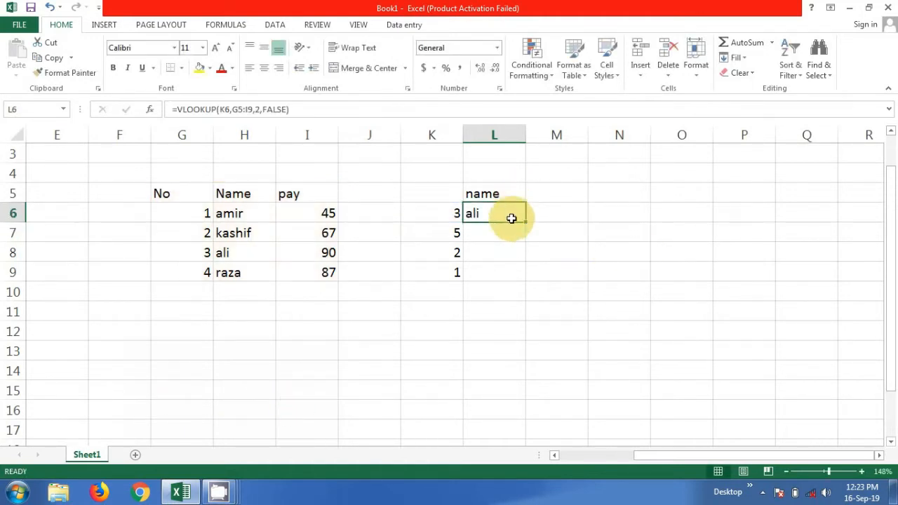
drag(526, 220, 521, 279)
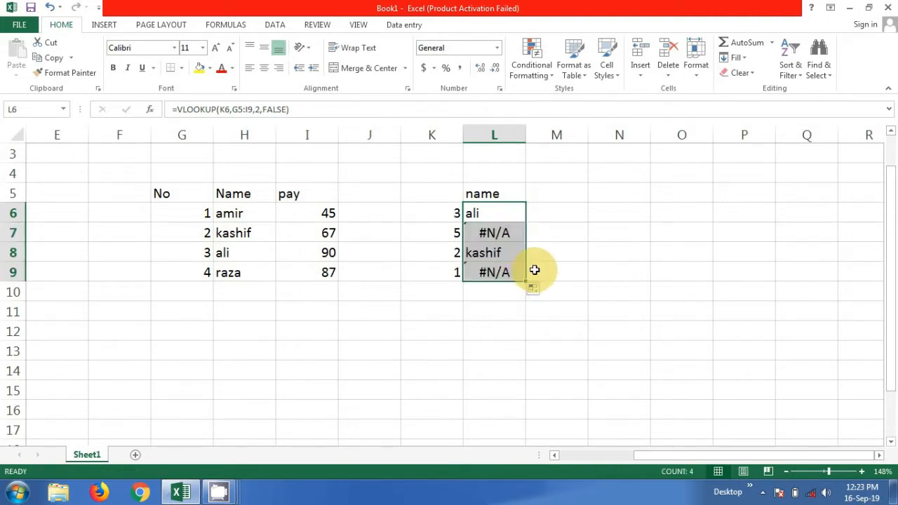
click(533, 272)
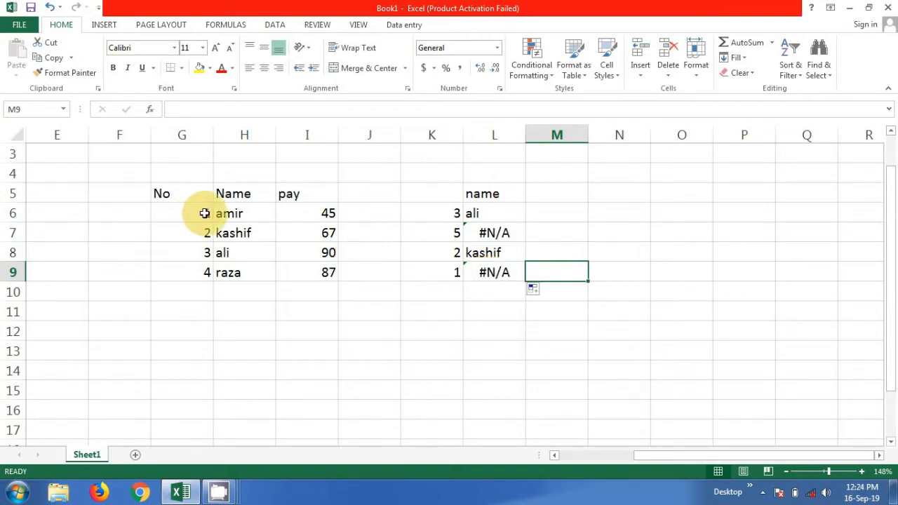
Step: Replace the table range in L9's VLOOKUP formula with G5:I9
double_click(502, 273)
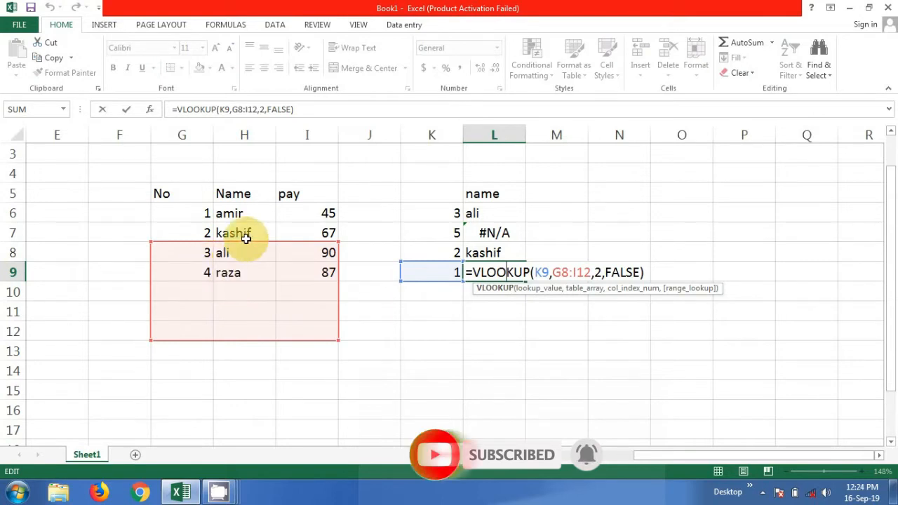
click(592, 272)
key(BackSpace)
key(BackSpace)
key(BackSpace)
key(BackSpace)
key(BackSpace)
key(BackSpace)
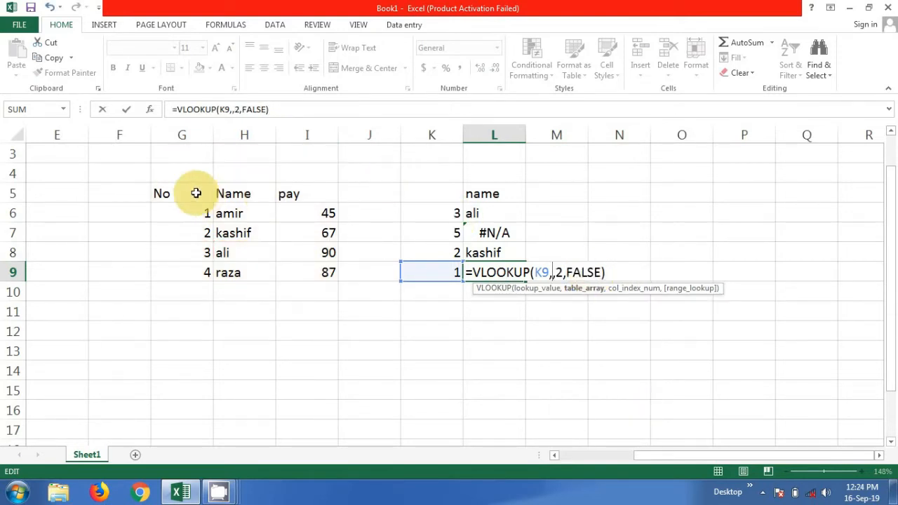
drag(186, 189, 288, 270)
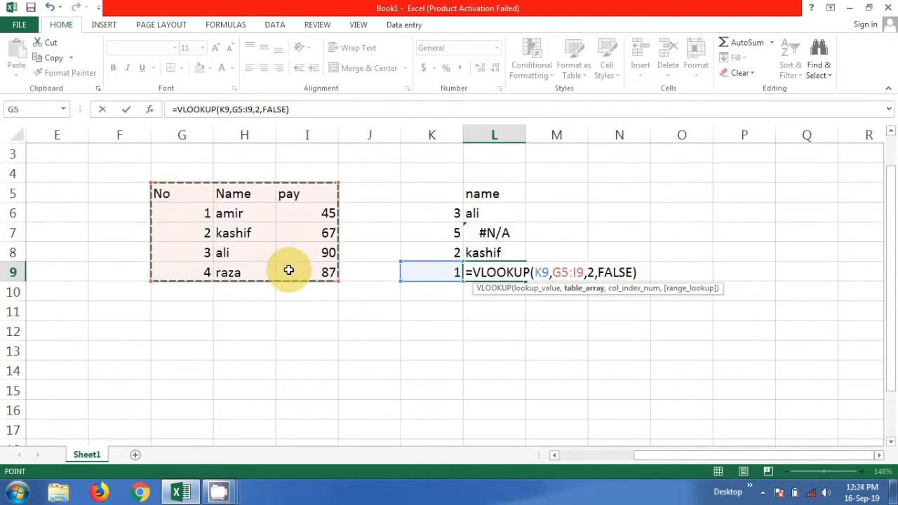
key(Return)
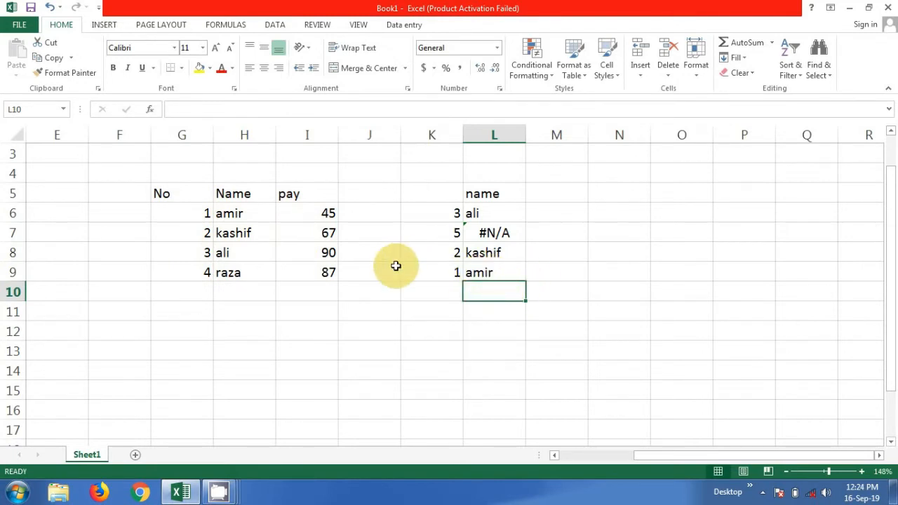
Step: Examine the VLOOKUP formulas in L9 and L7 and the table ranges they refer to
double_click(491, 272)
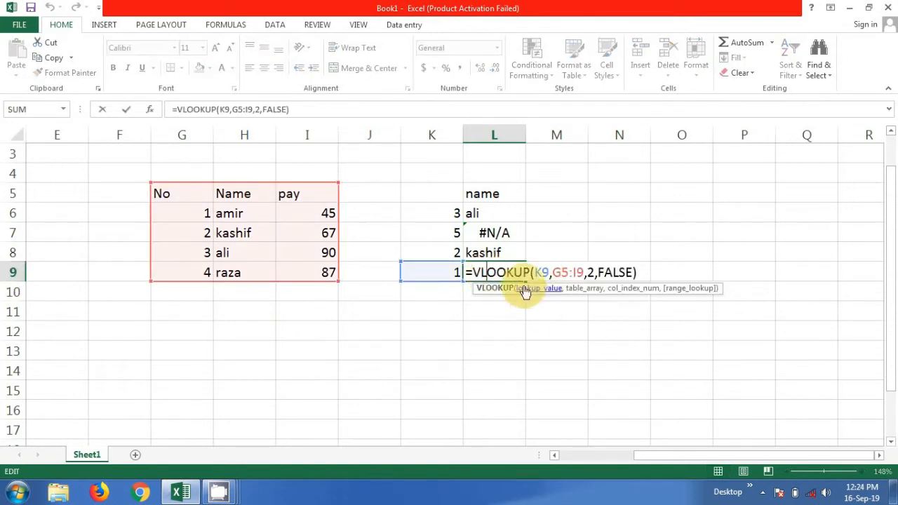
click(640, 273)
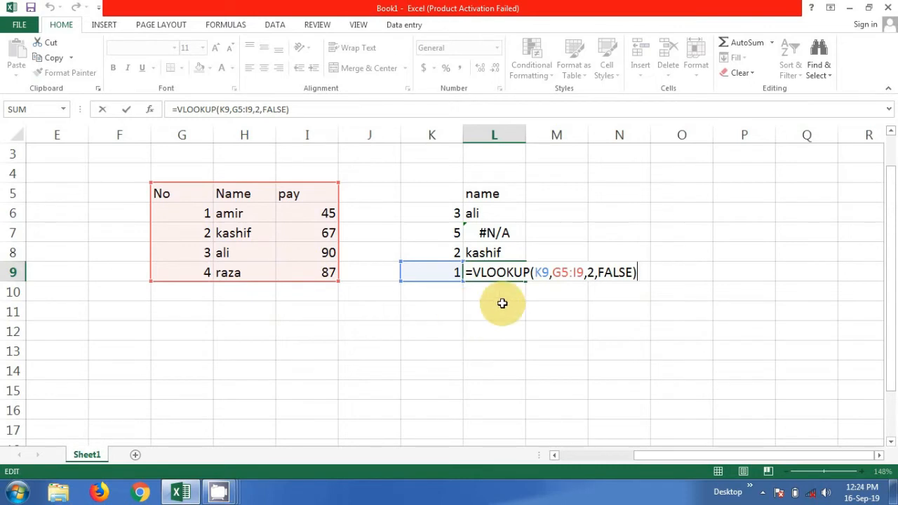
key(Return)
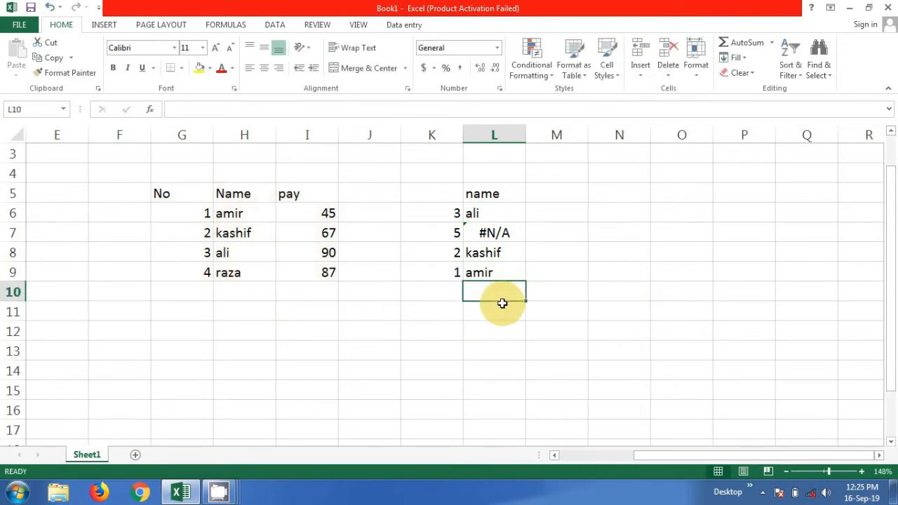
double_click(500, 270)
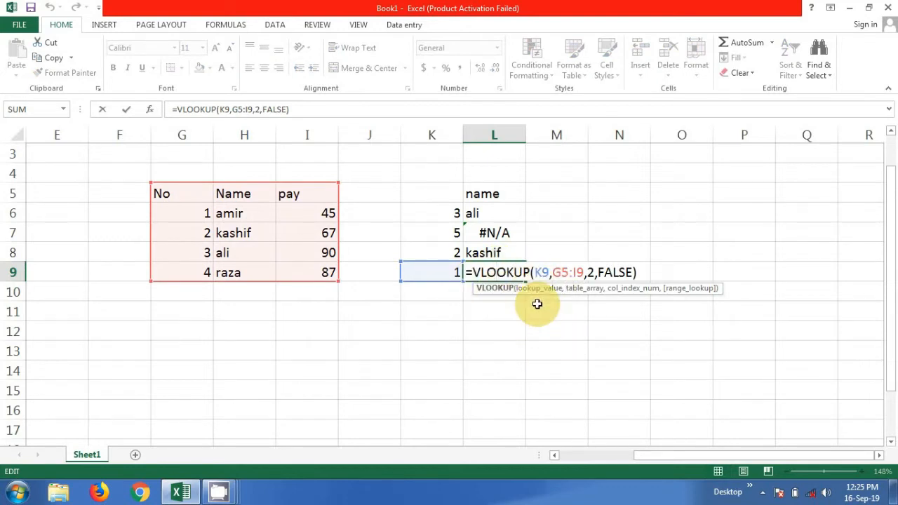
key(Return)
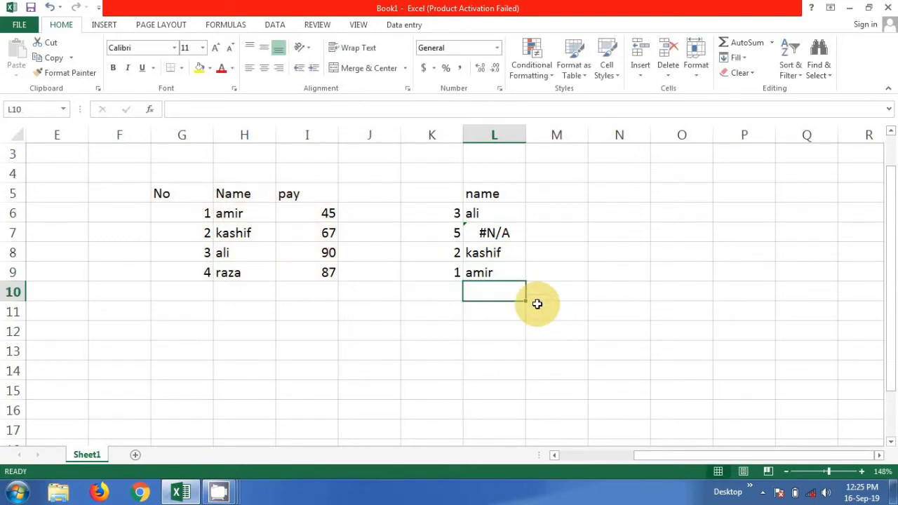
double_click(484, 237)
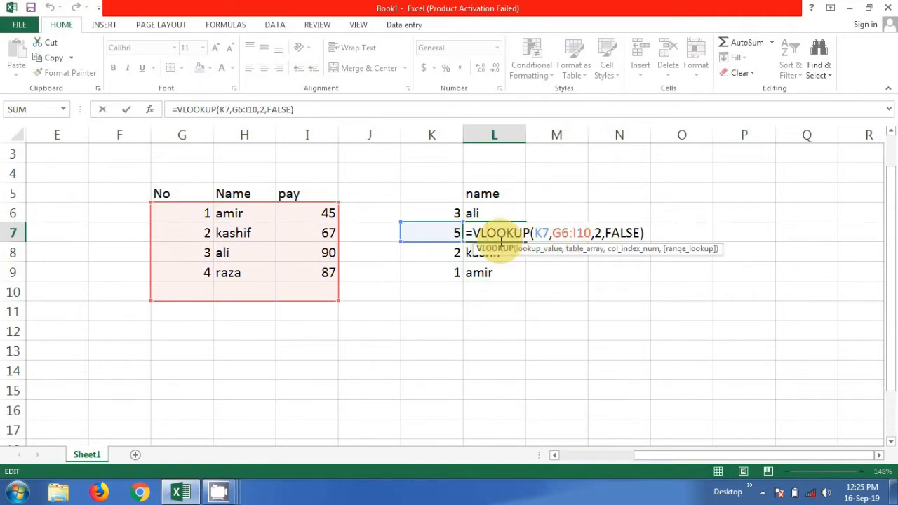
key(Return)
double_click(483, 233)
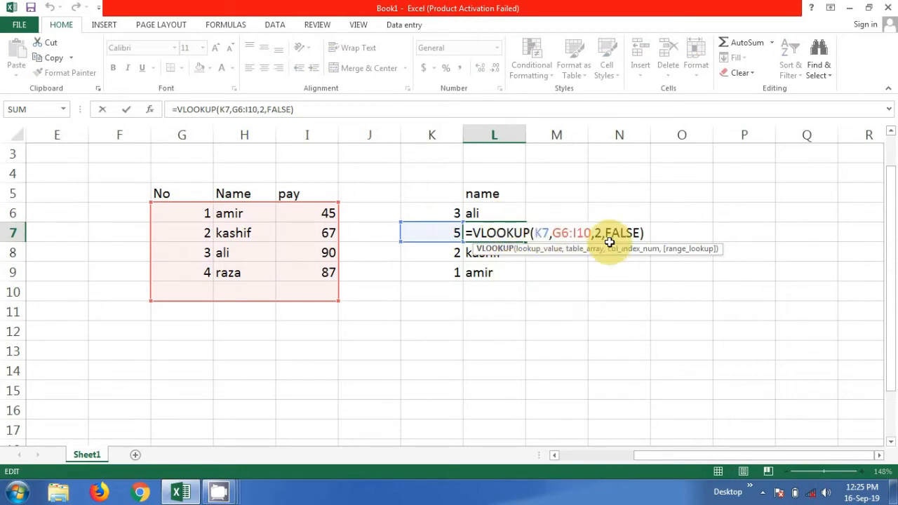
key(Return)
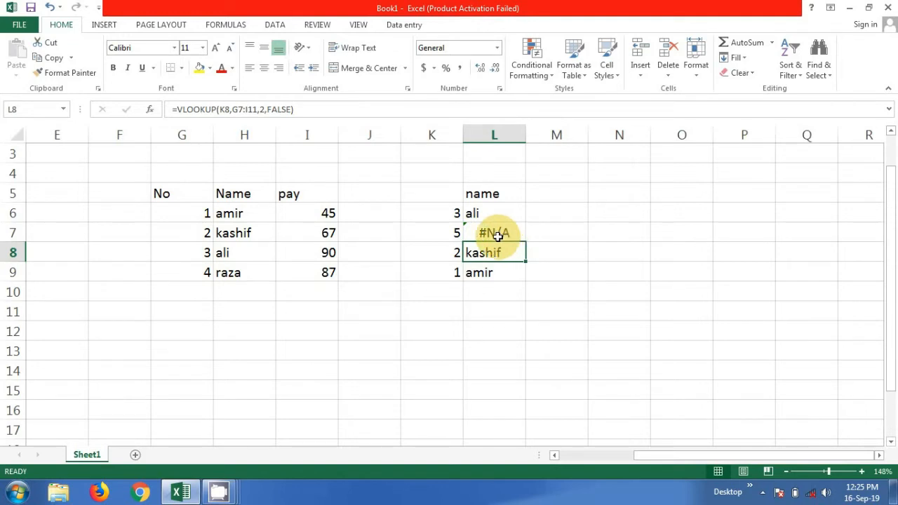
Step: Insert the IFERROR function in front of the VLOOKUP in cell L7
double_click(501, 235)
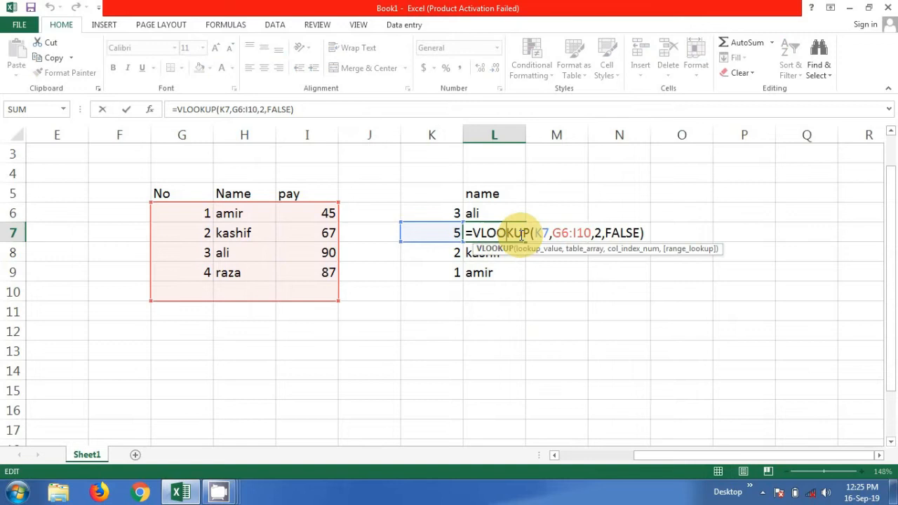
click(474, 235)
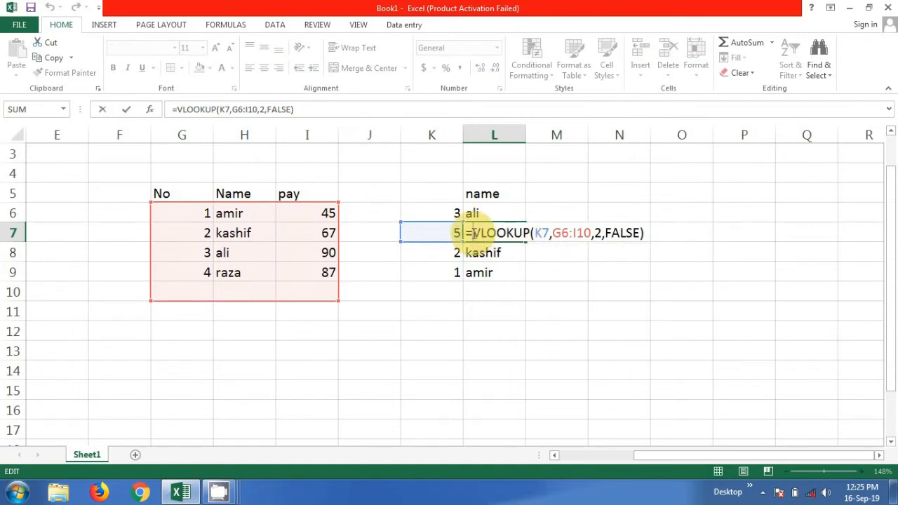
text(if)
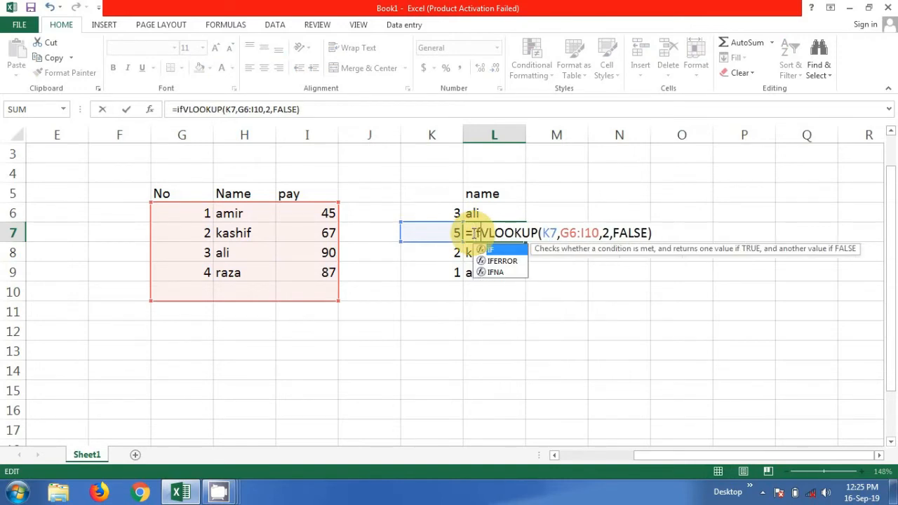
double_click(502, 262)
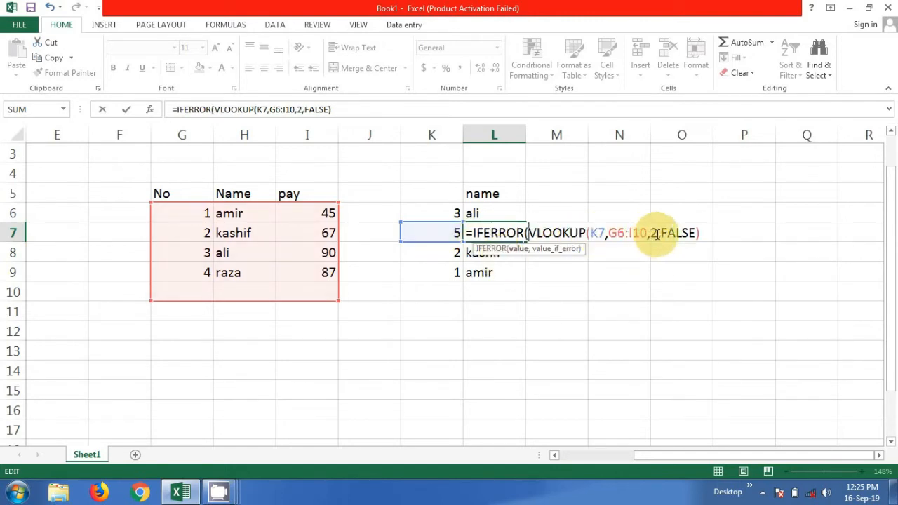
Step: Set the range_lookup argument of L7's VLOOKUP to 0
key(Left)
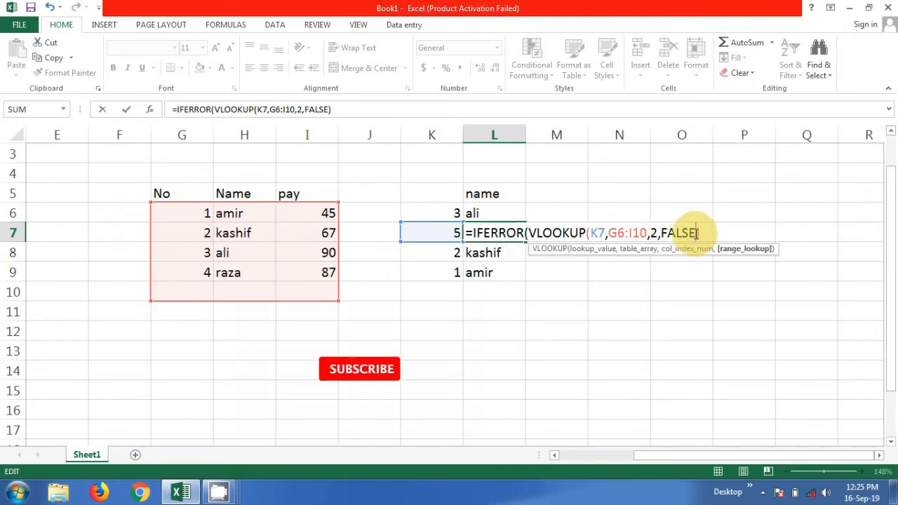
key(BackSpace)
key(BackSpace)
key(BackSpace)
key(BackSpace)
key(BackSpace)
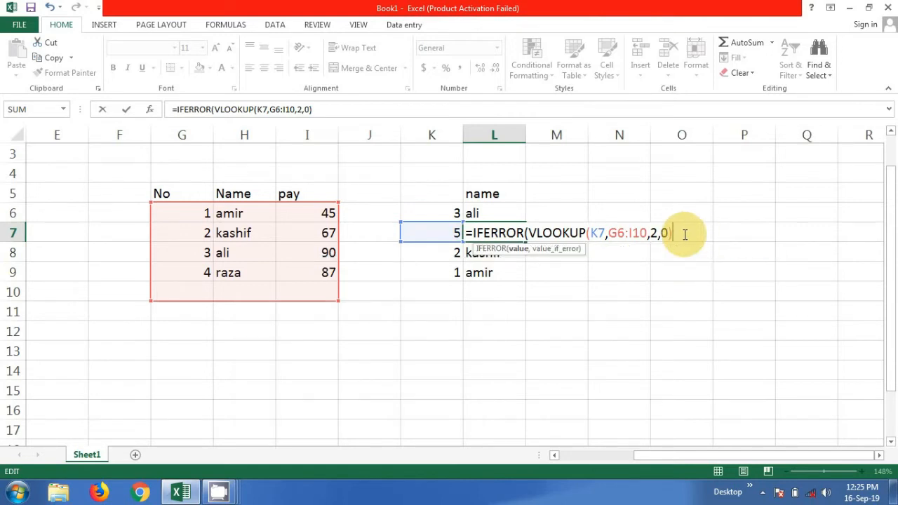
Step: Add the text "Not found" after the VLOOKUP inside L7's IFERROR formula
text(,)
key(BackSpace)
text("Not foun)
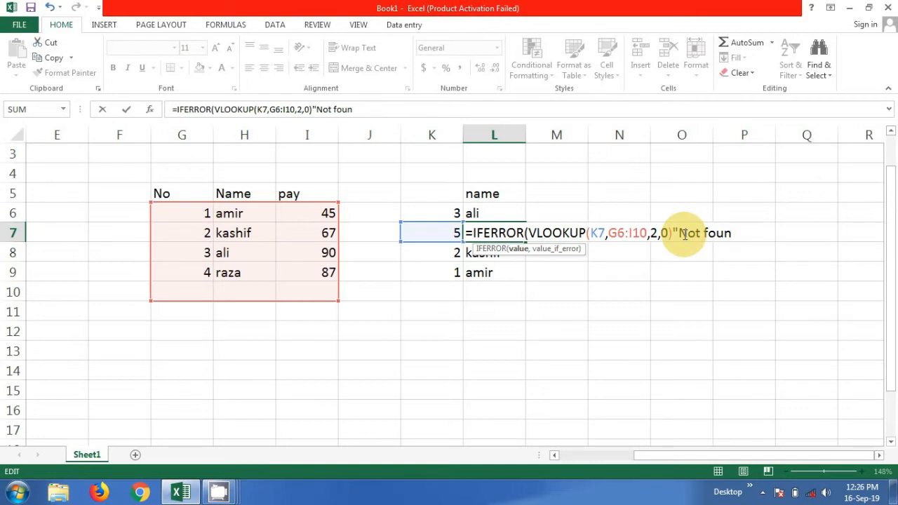
text(d)
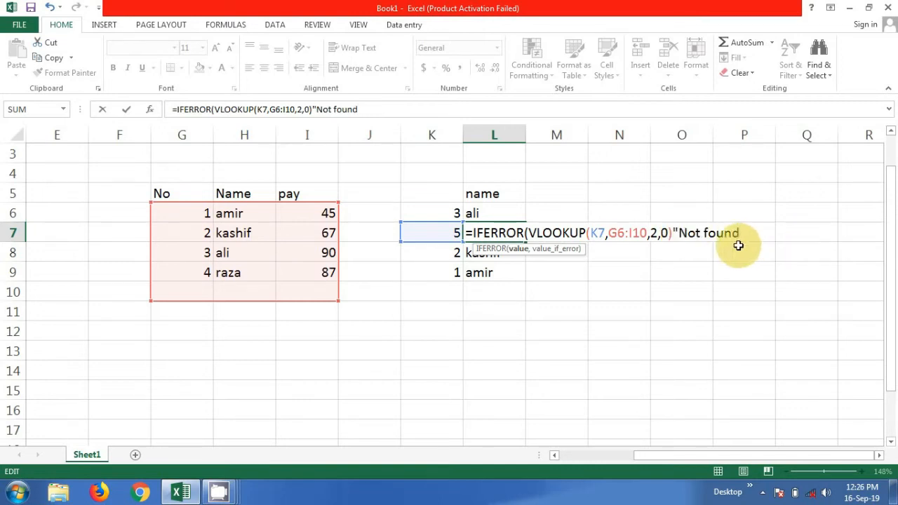
Step: Rewrite the last word of the fallback text in L7's formula as "Found" and add the closing quote and parenthesis
click(713, 234)
key(BackSpace)
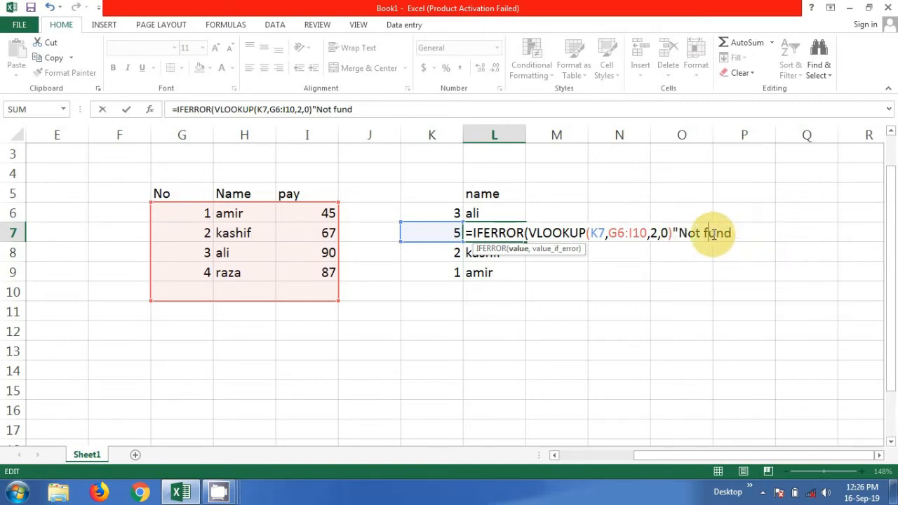
click(739, 233)
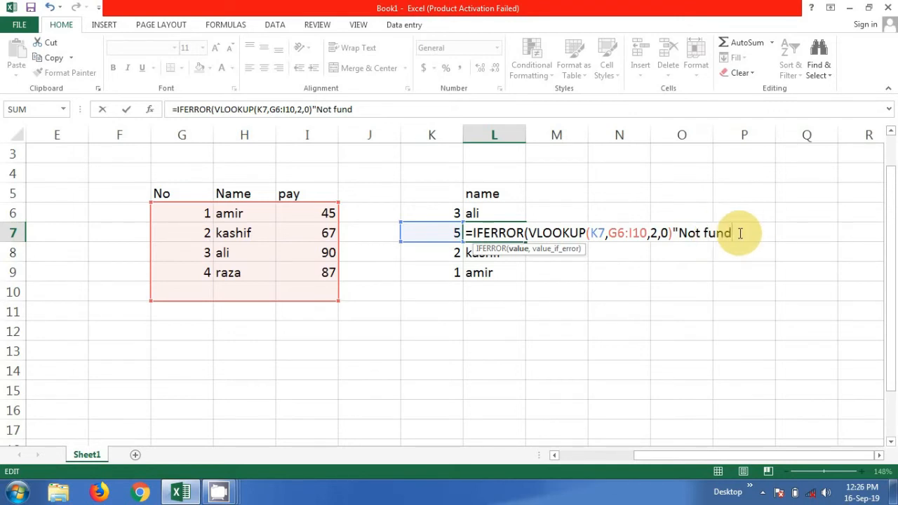
key(BackSpace)
key(BackSpace)
key(BackSpace)
key(BackSpace)
text(Foum)
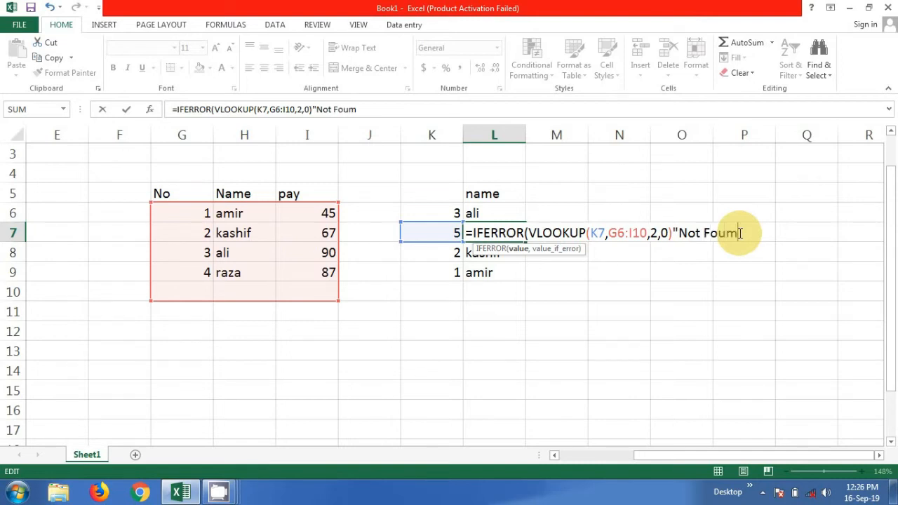
key(BackSpace)
text(nd)
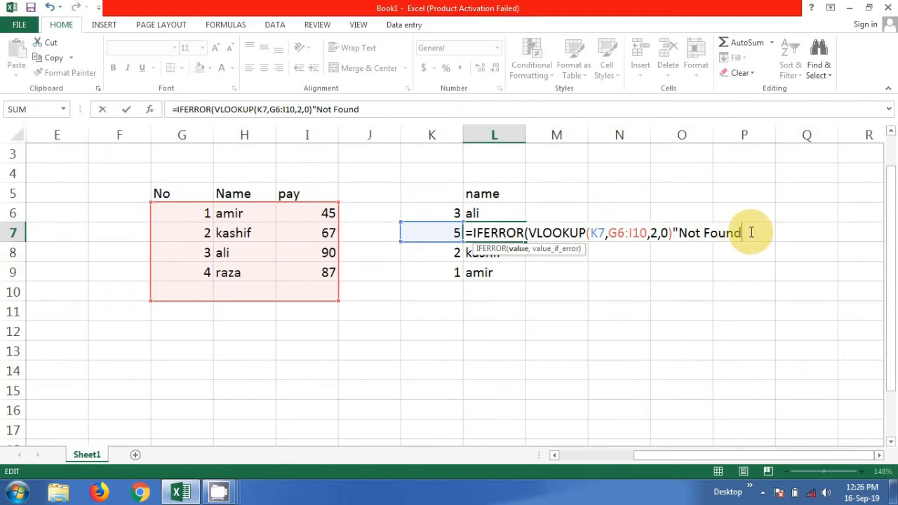
text("))
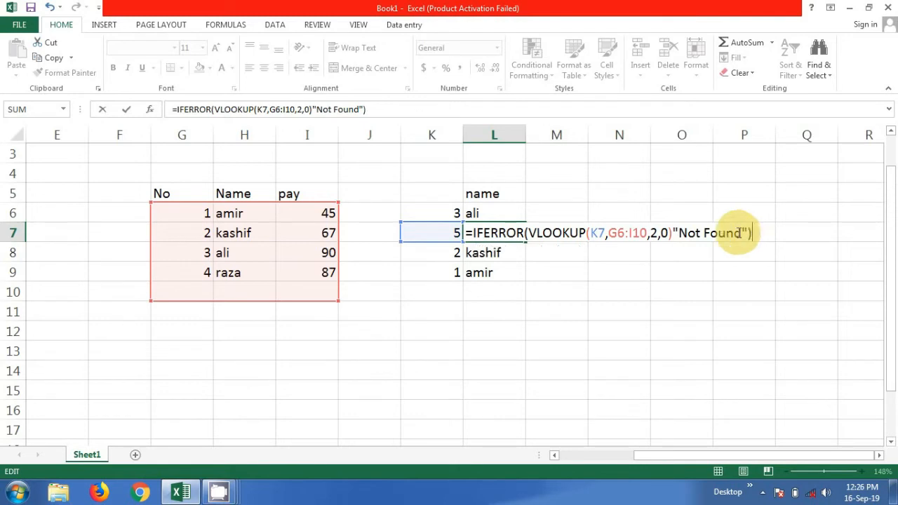
Step: Remove the parenthesis before "Not Found" in L7's formula and try to enter the formula
click(674, 235)
key(BackSpace)
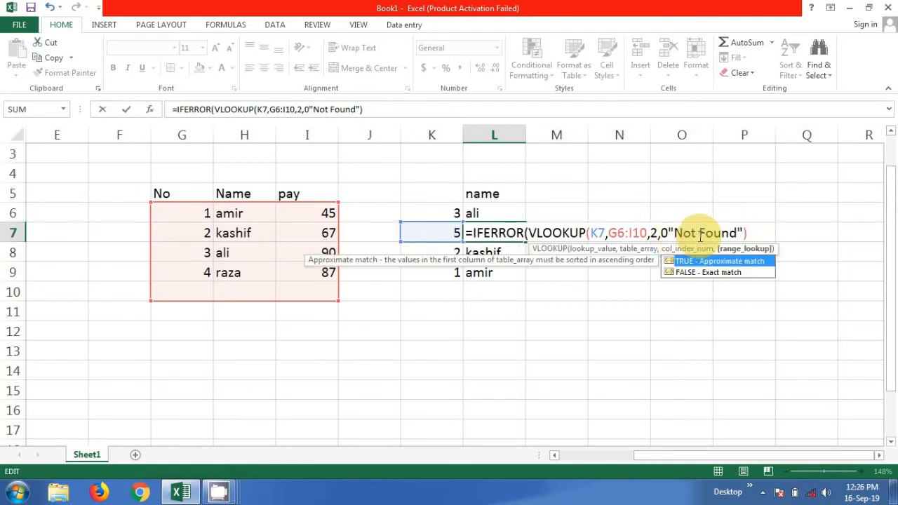
key(Return)
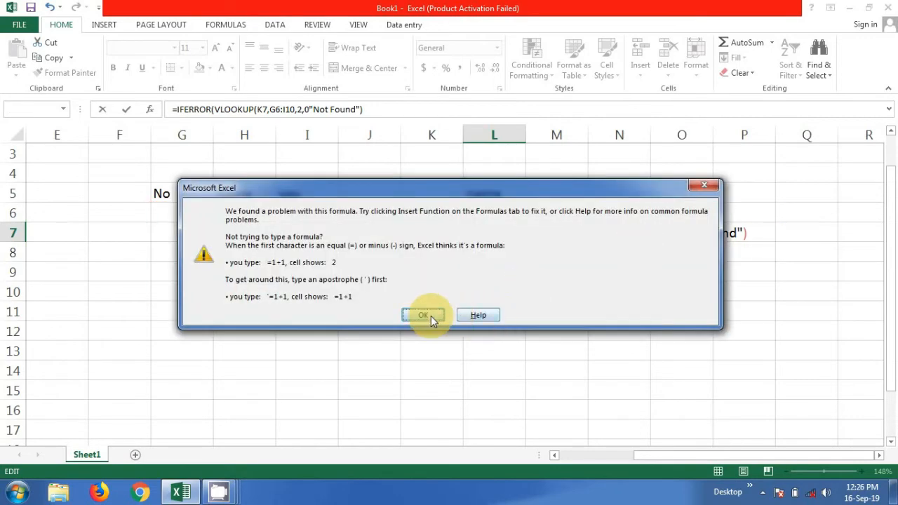
click(422, 315)
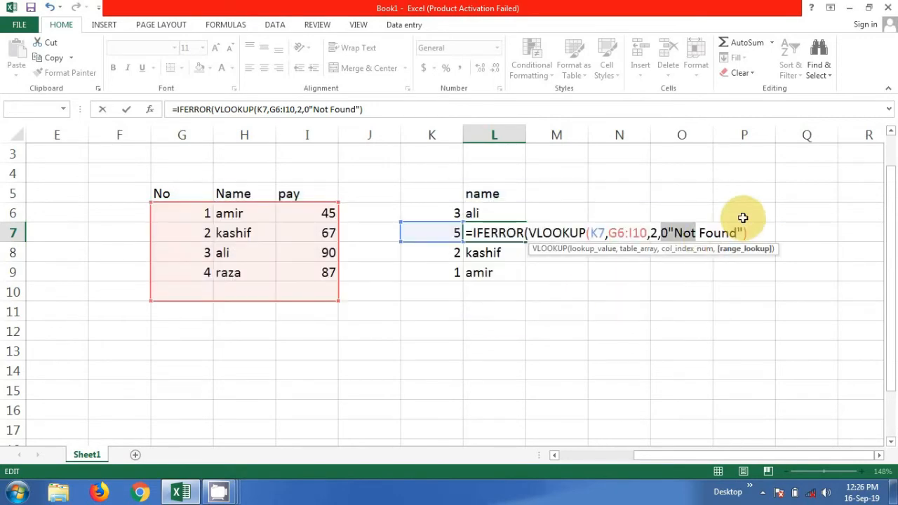
Step: Insert a comma between the 0 and "Not Found" in L7's formula and try to enter it again
click(666, 232)
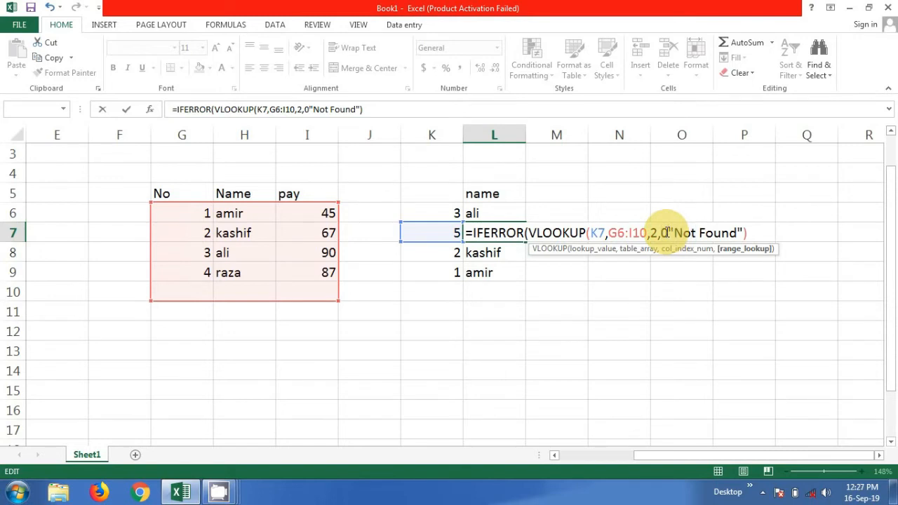
text(,)
key(Return)
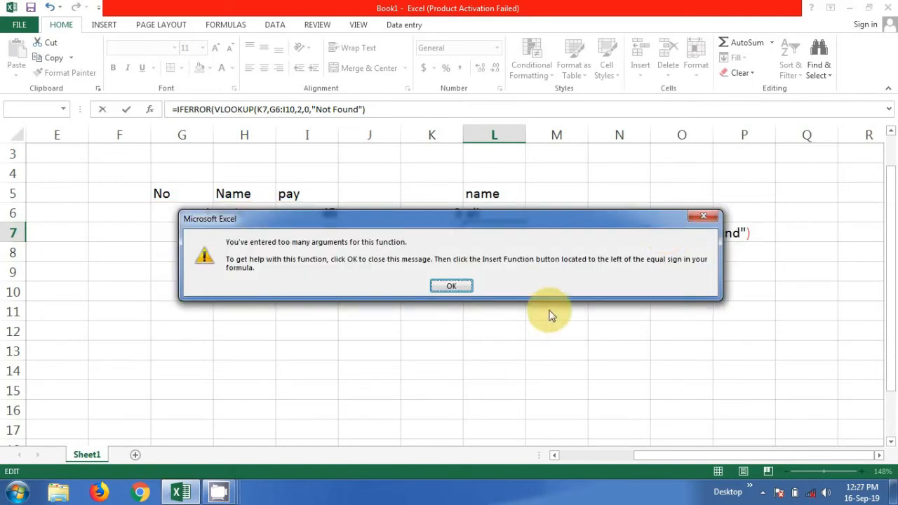
click(443, 286)
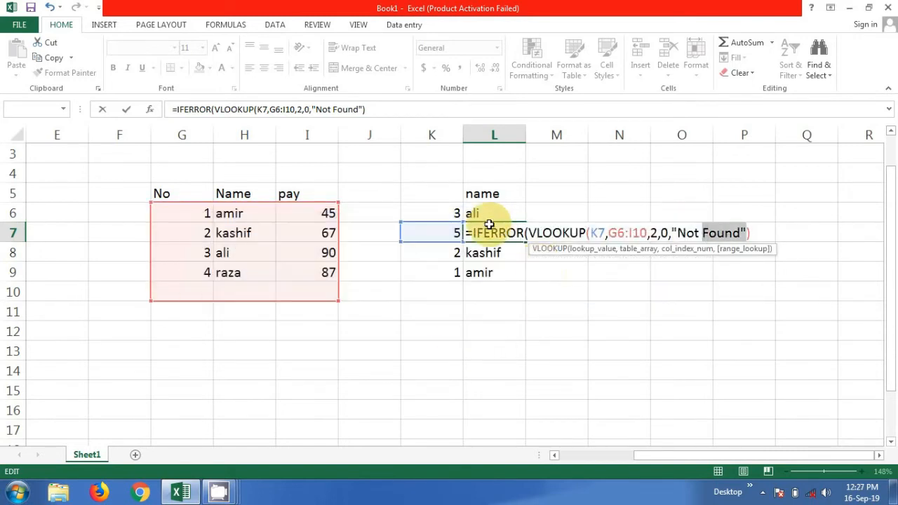
Step: Remove the opening parenthesis after VLOOKUP in L7's formula and try to enter the formula
click(593, 233)
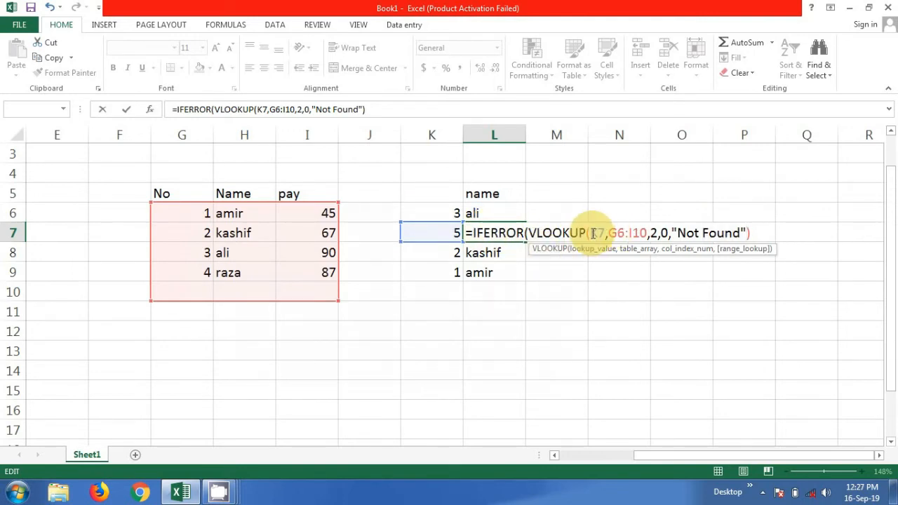
key(BackSpace)
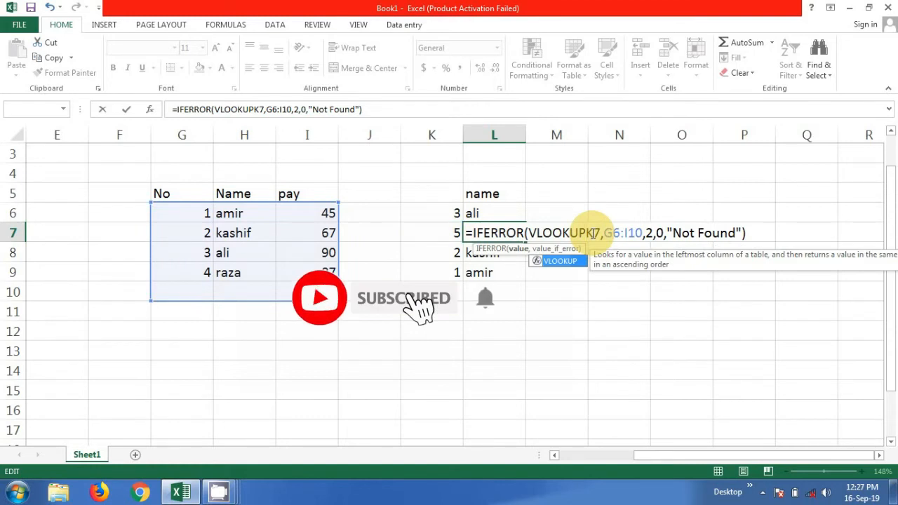
key(Return)
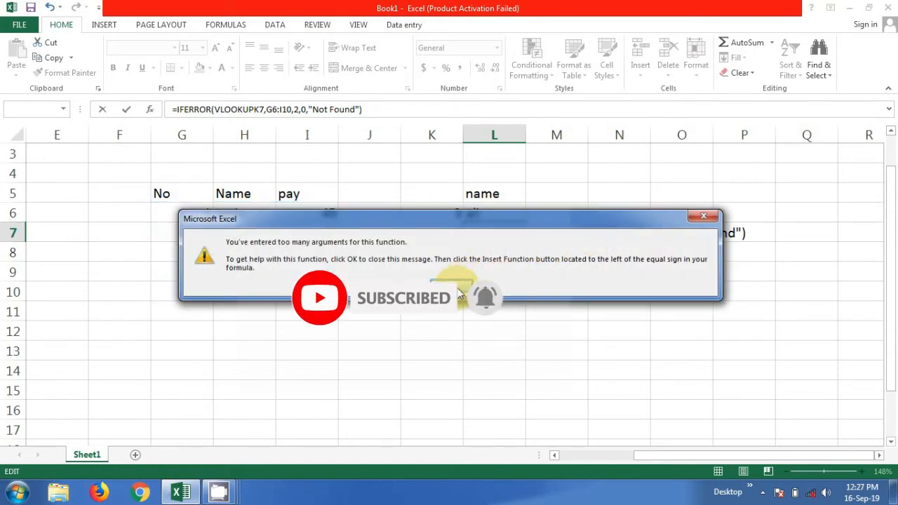
click(456, 282)
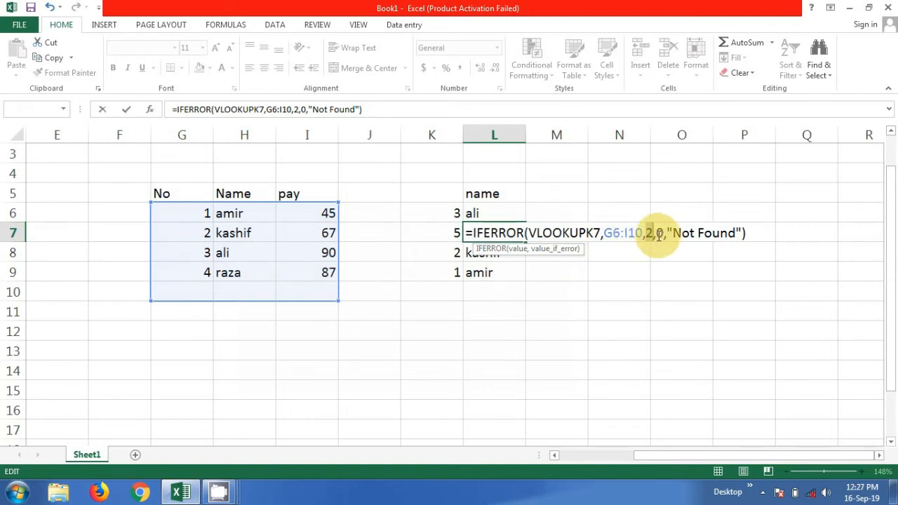
Step: Delete the table range, column number, 0 and "Not Found" arguments from L7's formula, keeping everything up to the comma after K7
click(749, 234)
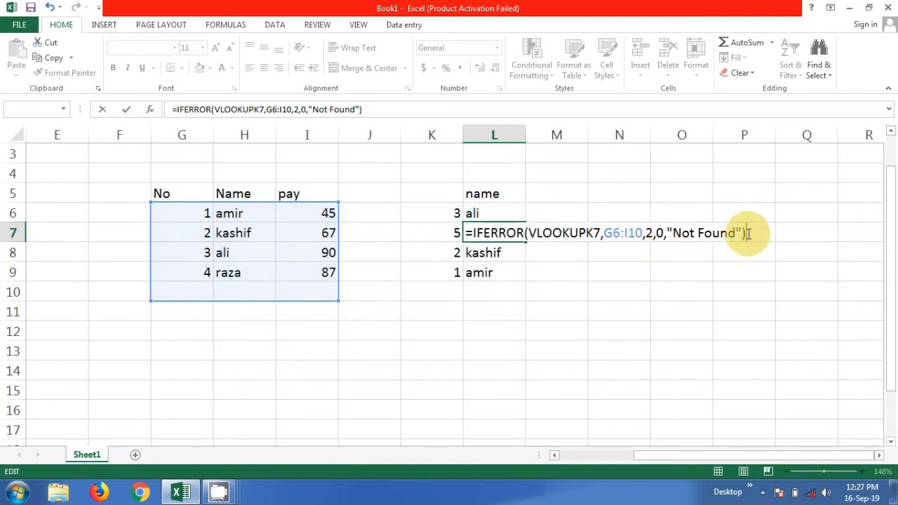
key(BackSpace)
key(BackSpace)
key(BackSpace)
key(BackSpace)
key(BackSpace)
key(BackSpace)
key(BackSpace)
key(BackSpace)
key(BackSpace)
key(BackSpace)
key(BackSpace)
key(BackSpace)
key(BackSpace)
key(BackSpace)
key(BackSpace)
key(BackSpace)
key(BackSpace)
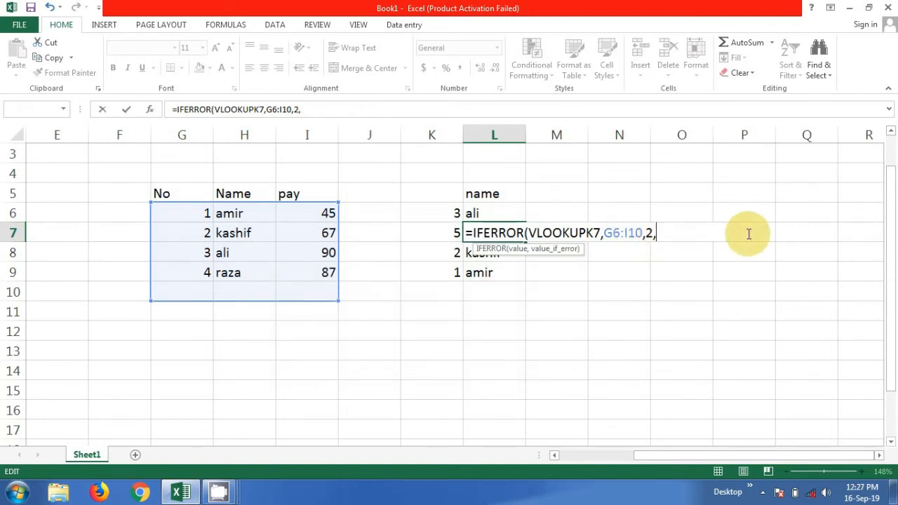
key(BackSpace)
key(BackSpace)
key(BackSpace)
key(BackSpace)
key(BackSpace)
key(BackSpace)
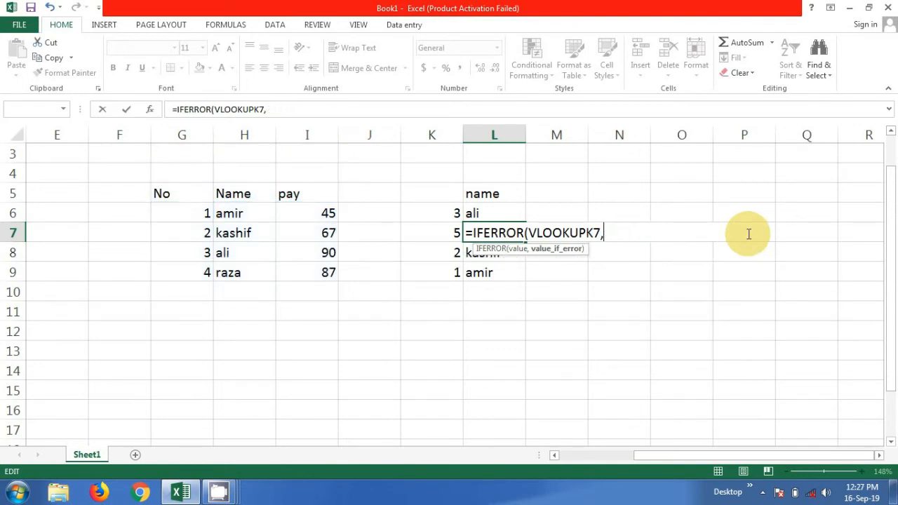
Step: Add the arguments K7, G5:I9, 2 and 0 with a closing parenthesis to L7's formula and try to enter it
click(456, 234)
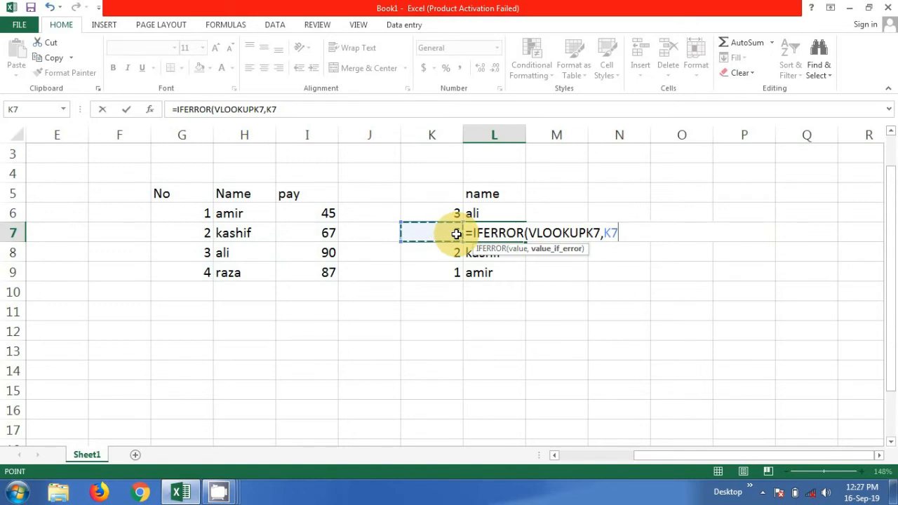
text(,)
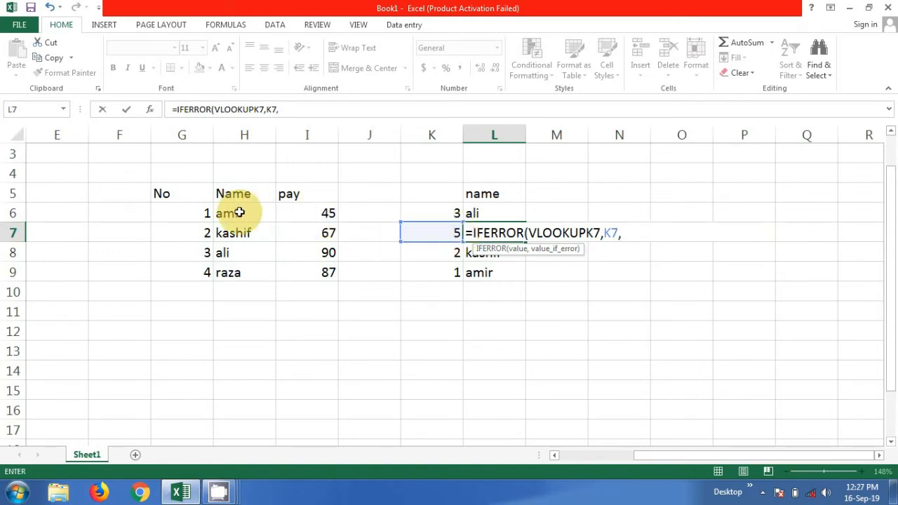
click(183, 191)
drag(183, 191, 320, 267)
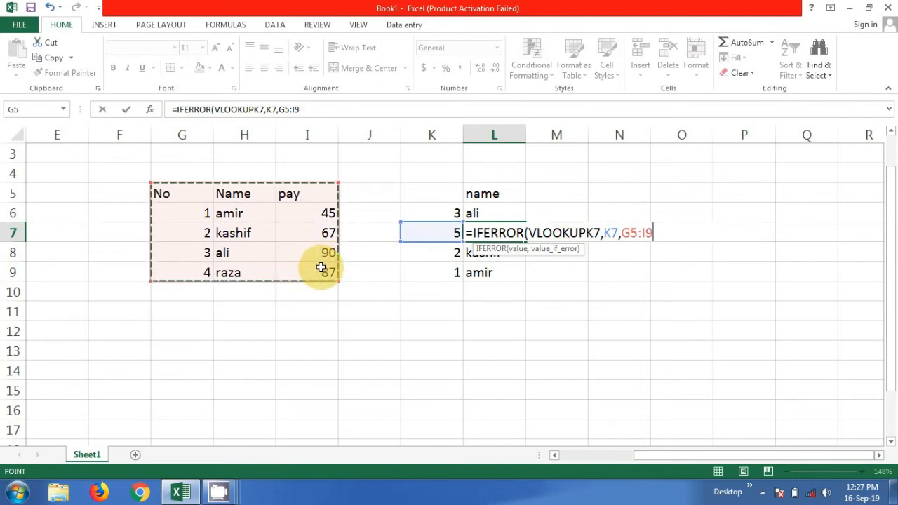
text(,)
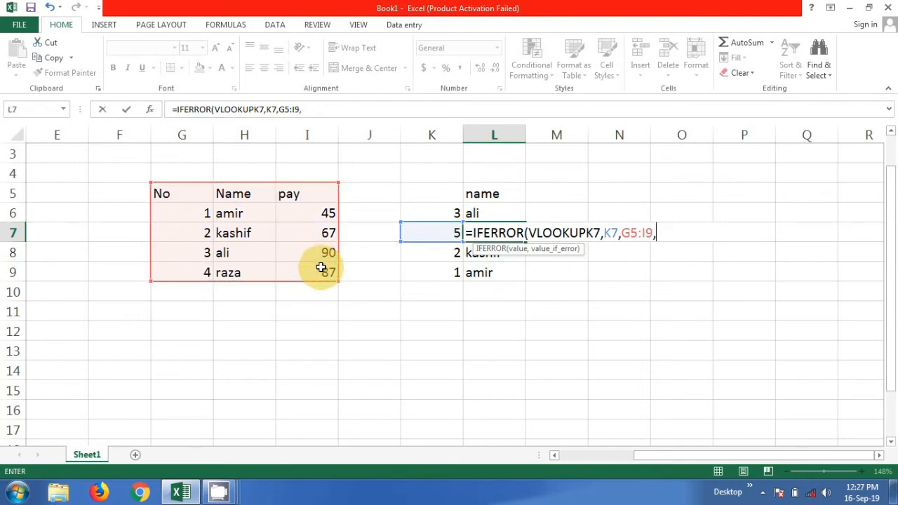
text(2,)
key(BackSpace)
text(,0))
key(Return)
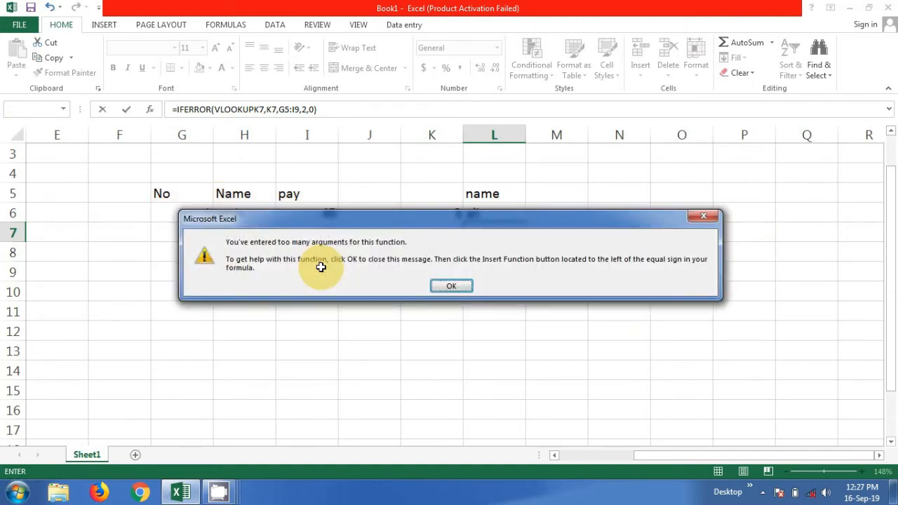
click(442, 283)
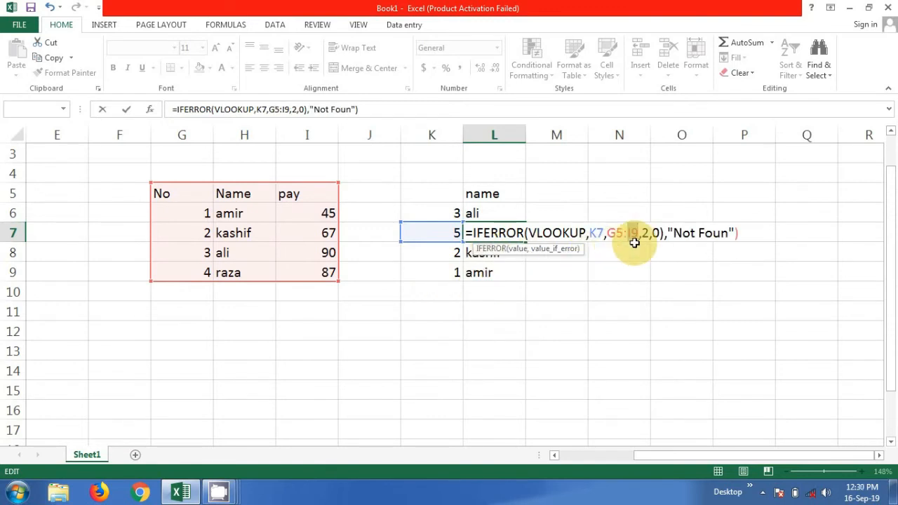
Step: Replace the comma after VLOOKUP in L7's formula with an opening parenthesis and enter the formula
click(640, 234)
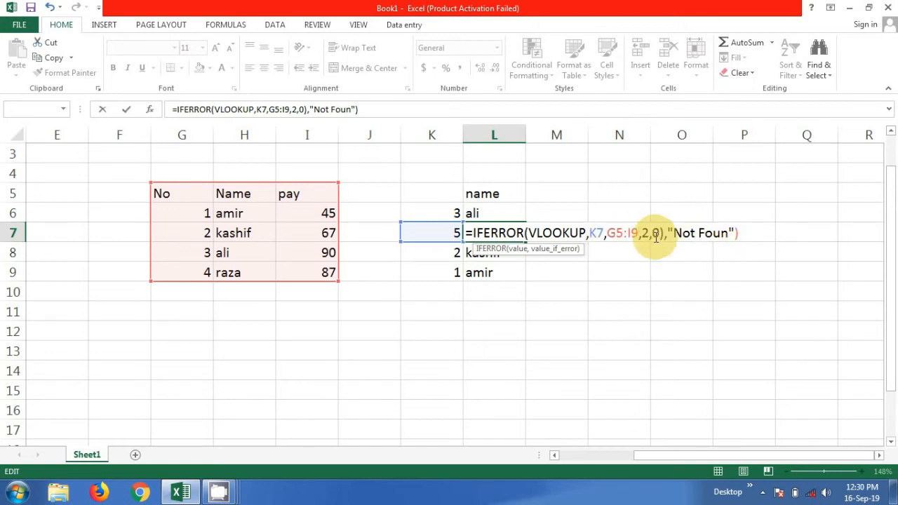
click(590, 236)
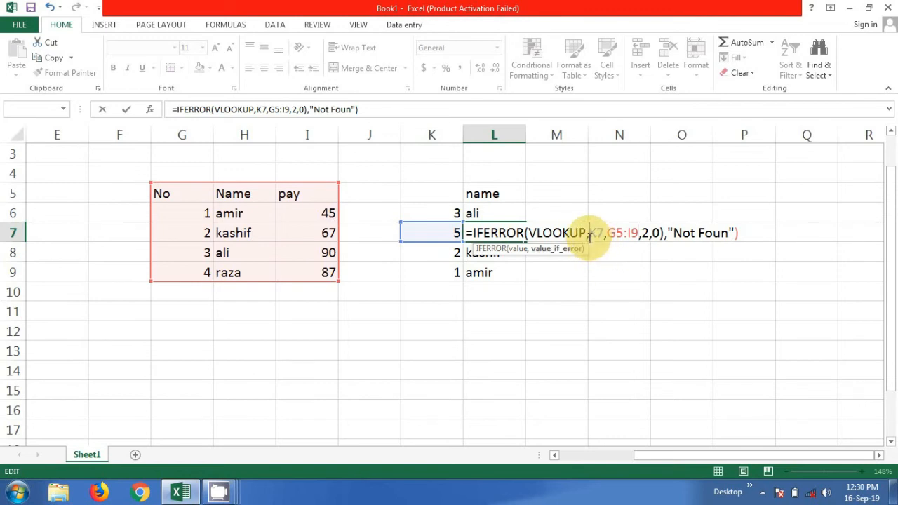
key(BackSpace)
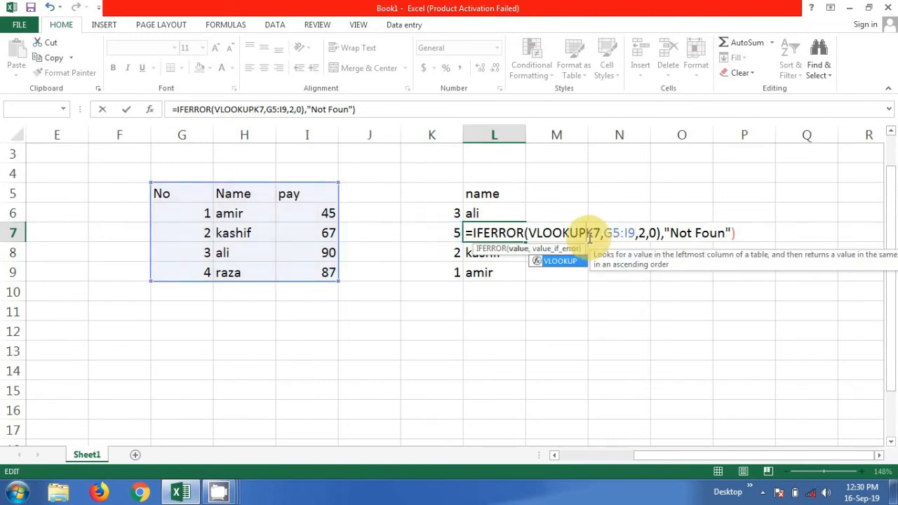
text(()
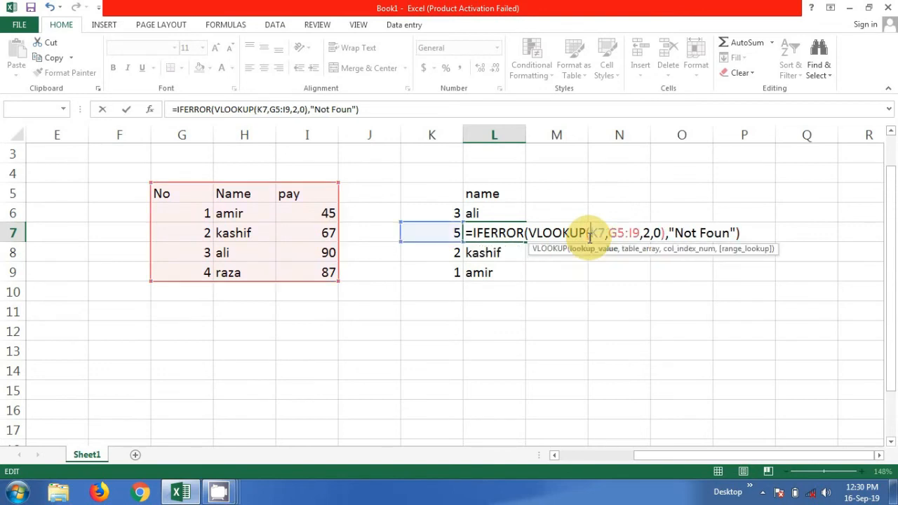
key(Return)
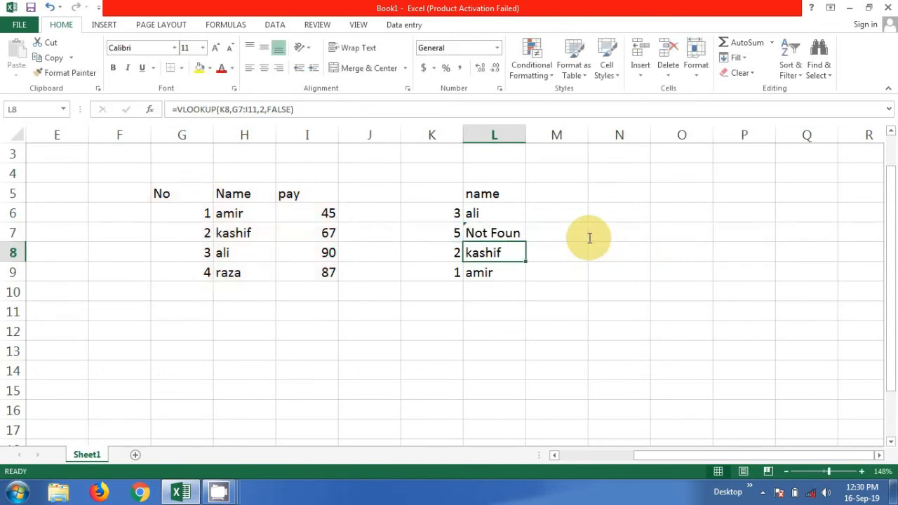
Step: Examine the IFERROR formula in L7 and the VLOOKUP formula in L9
double_click(491, 236)
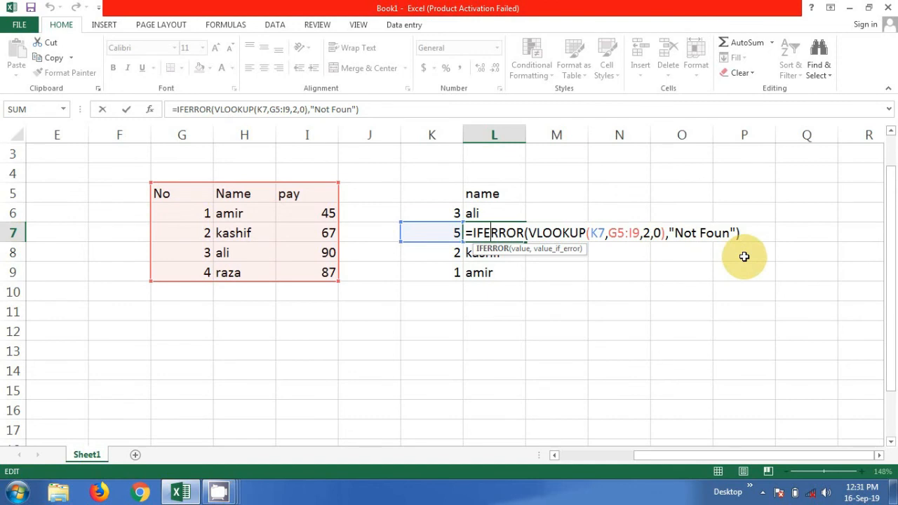
key(Return)
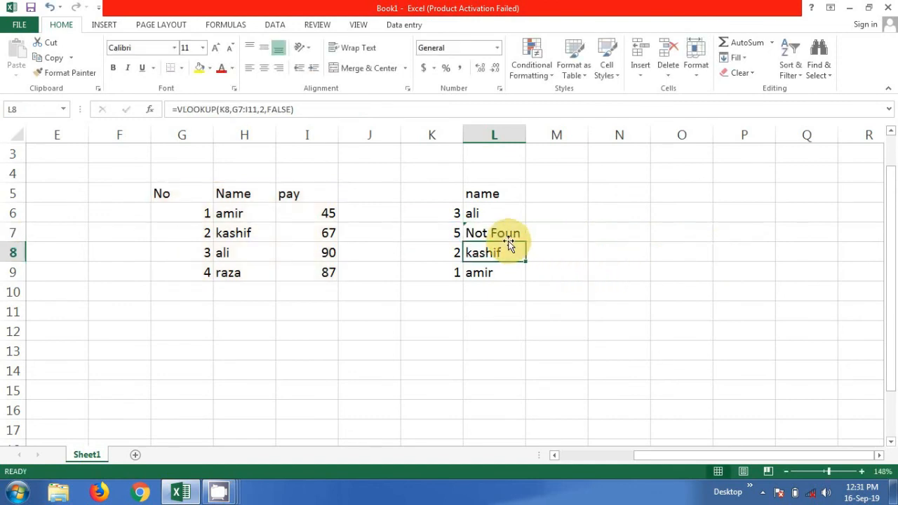
double_click(497, 276)
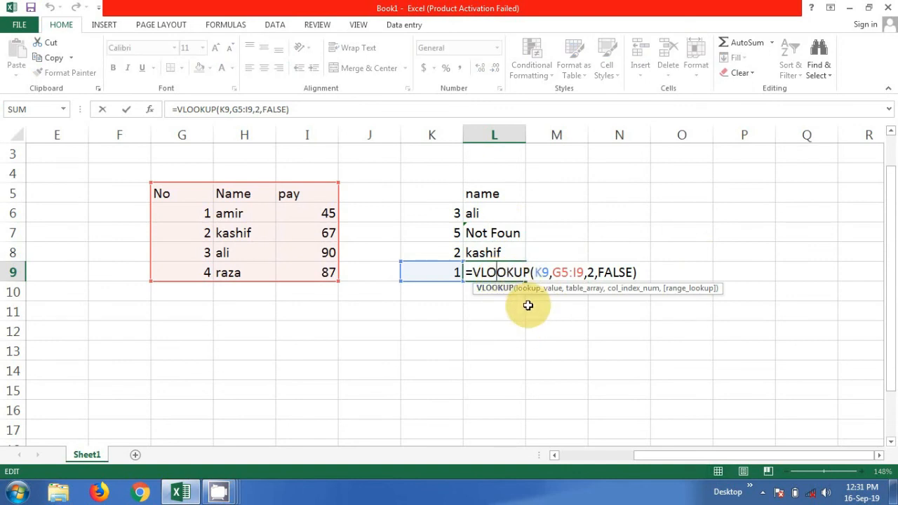
key(Return)
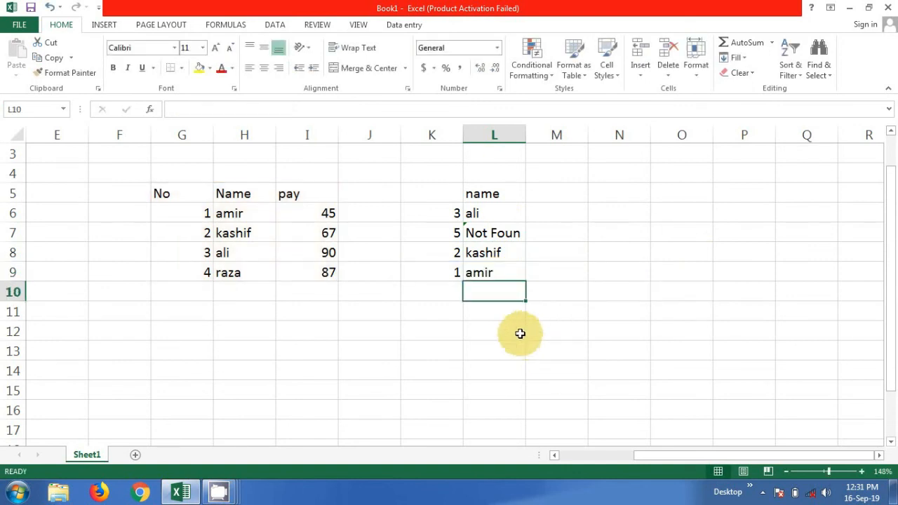